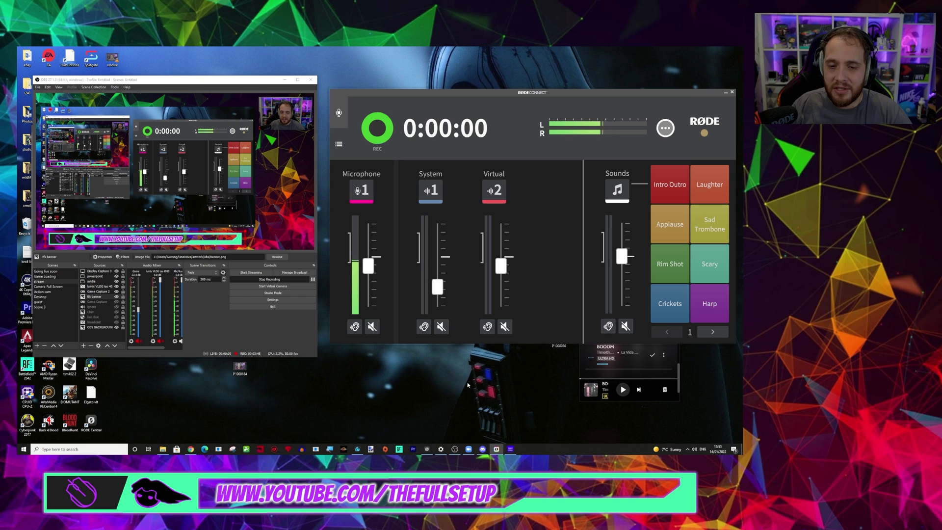
# Show the Windows Sound Playback devices, scrolled down to the RØDE Connect outputs
pyautogui.rightClick(695, 449)
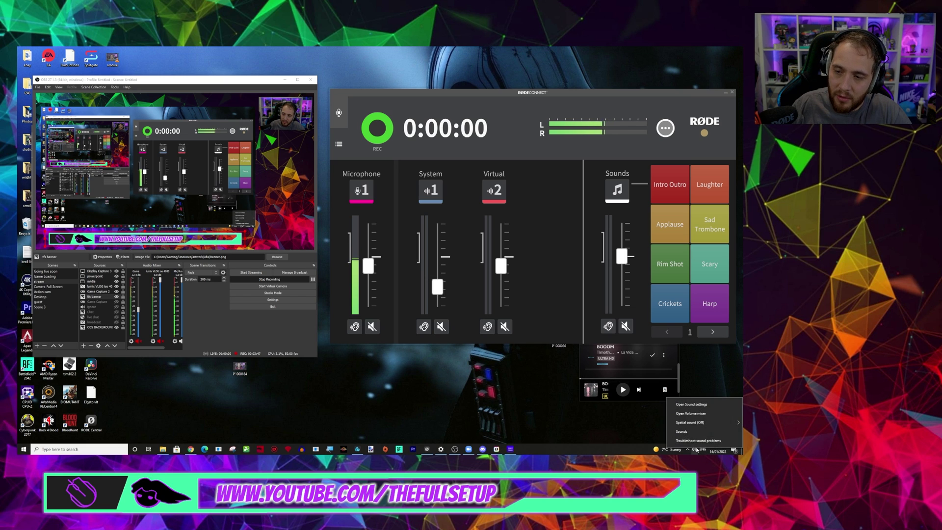
pyautogui.click(685, 433)
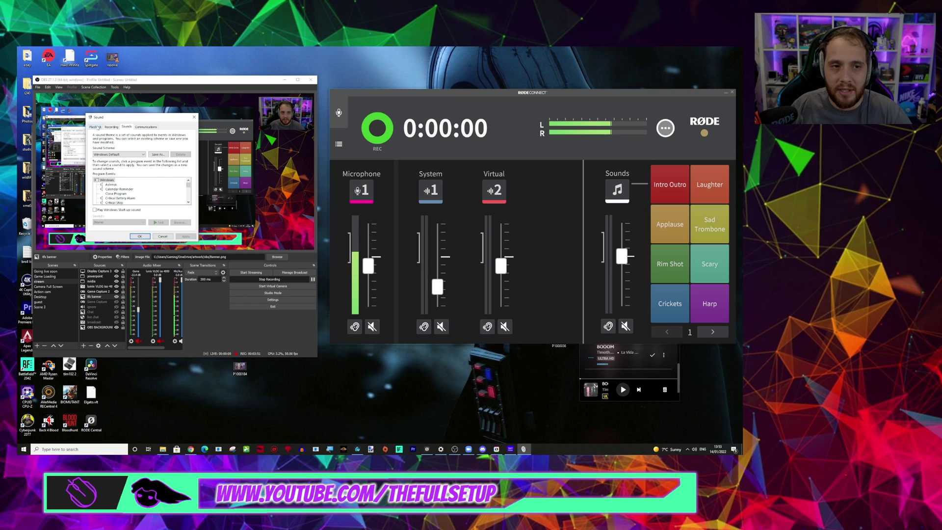
pyautogui.click(98, 127)
pyautogui.scroll(-2, 189, 162)
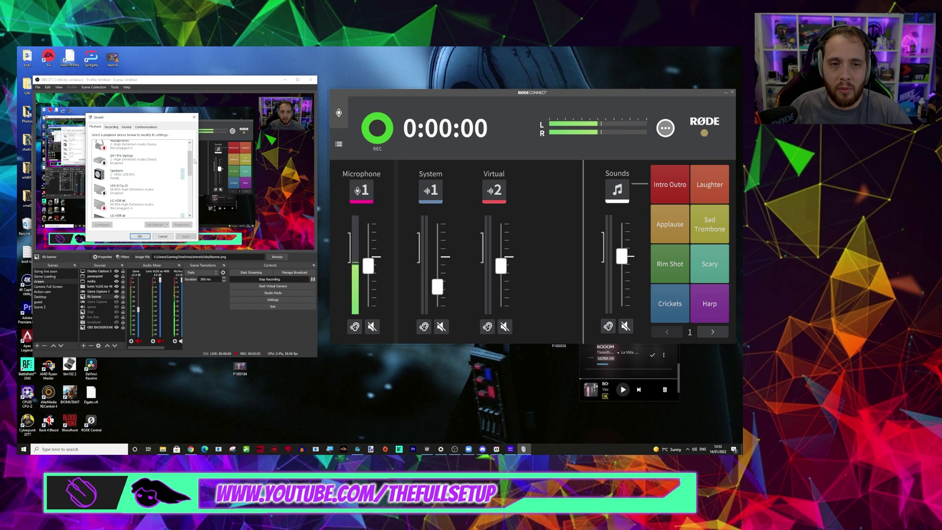
pyautogui.moveTo(195, 160); pyautogui.dragTo(193, 205)
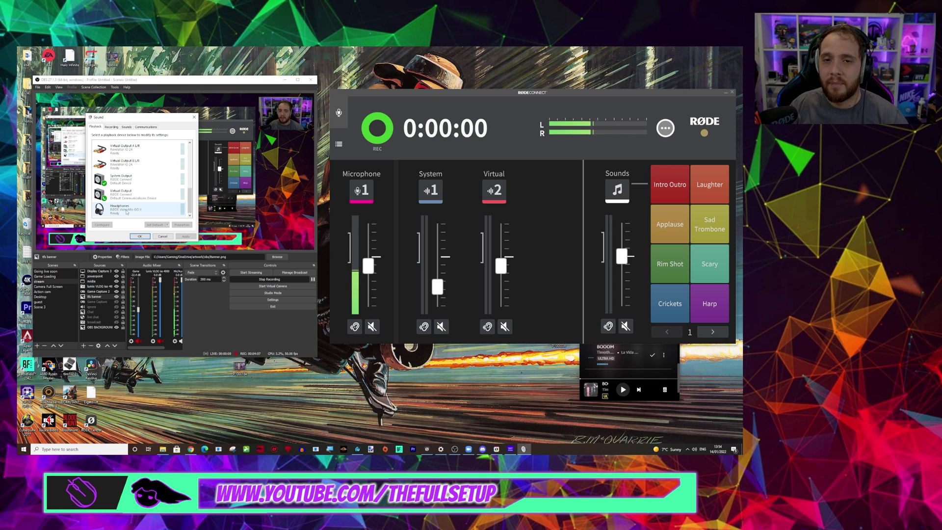
# Play an Amazon Music track to confirm it registers on the System channel, then pause it
pyautogui.click(694, 449)
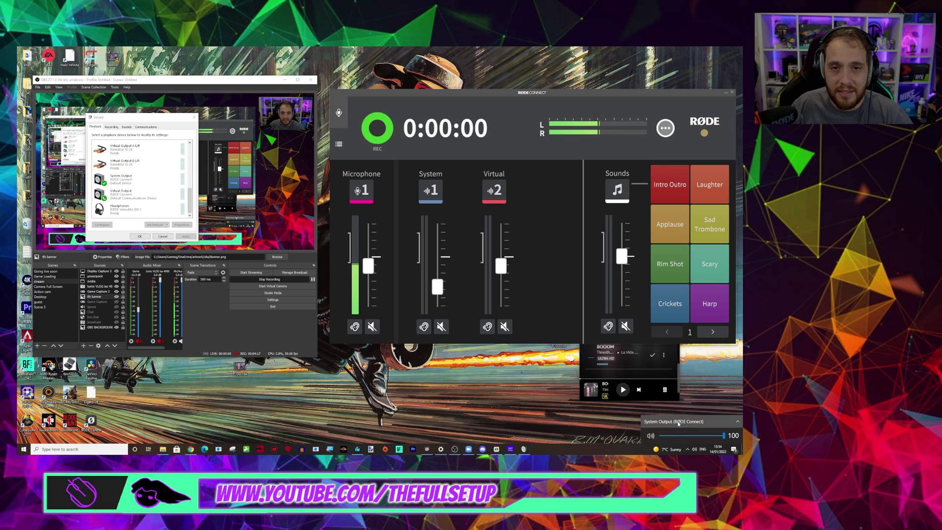
pyautogui.click(623, 389)
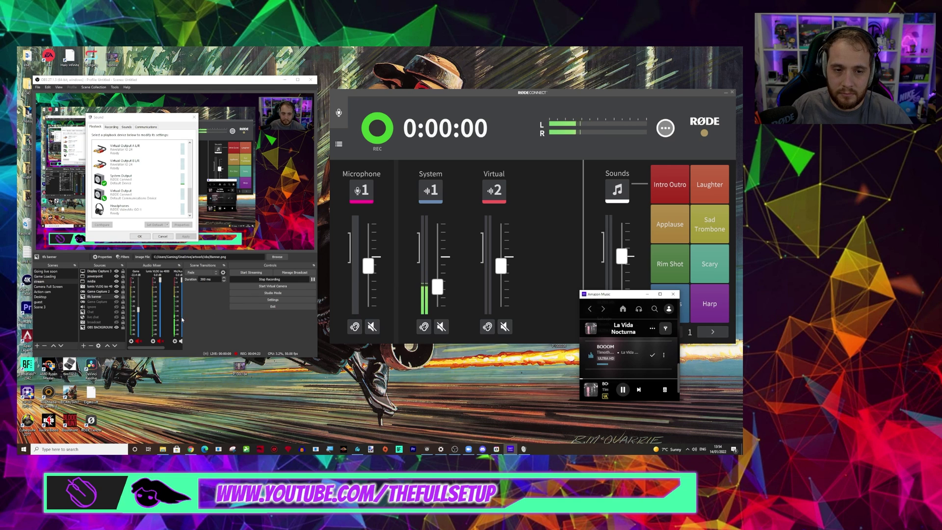
pyautogui.press('XF86AudioPlay')
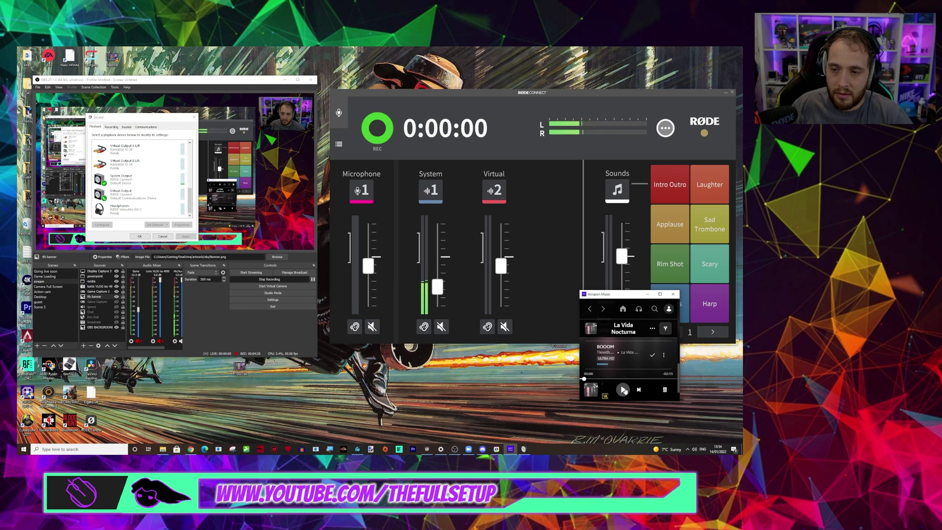
# Confirm System Output (RØDE Connect) is the selected playback device in the taskbar volume device list
pyautogui.hscroll(1, 154, 349)
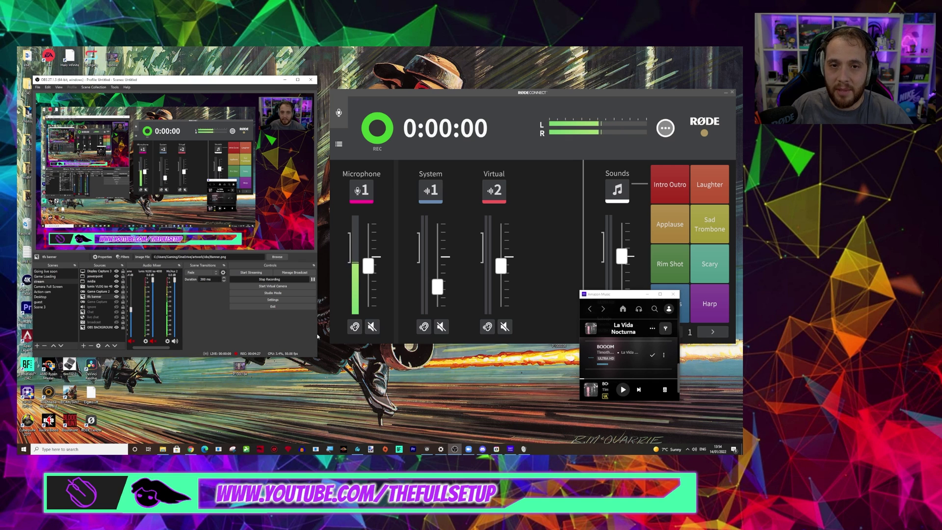
pyautogui.click(440, 449)
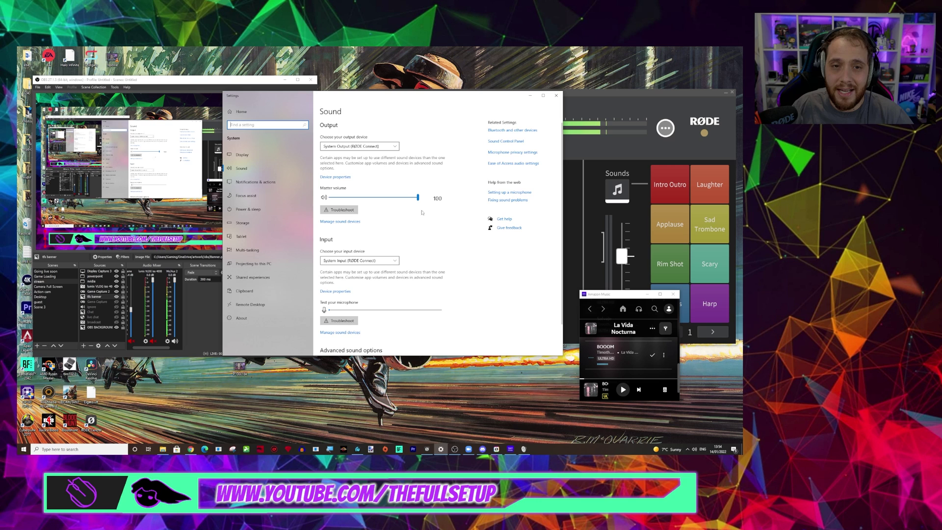
pyautogui.click(530, 96)
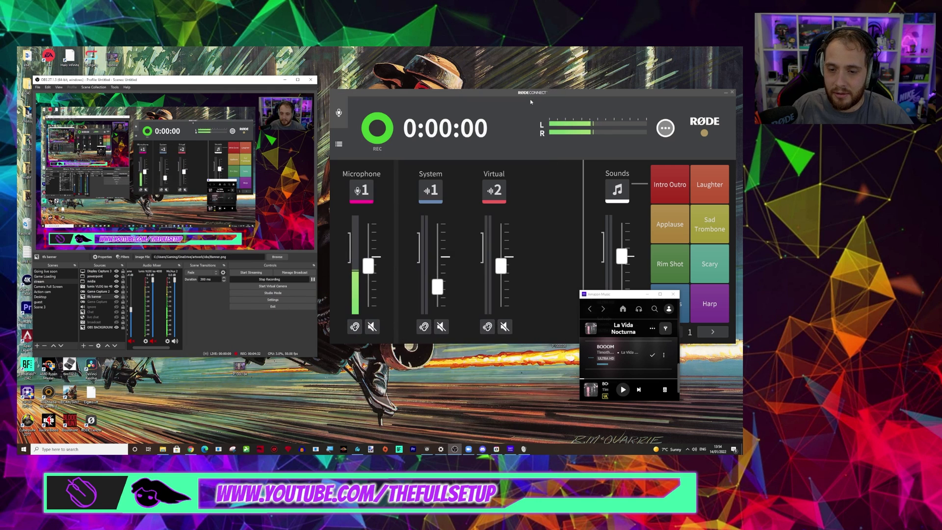
pyautogui.click(524, 450)
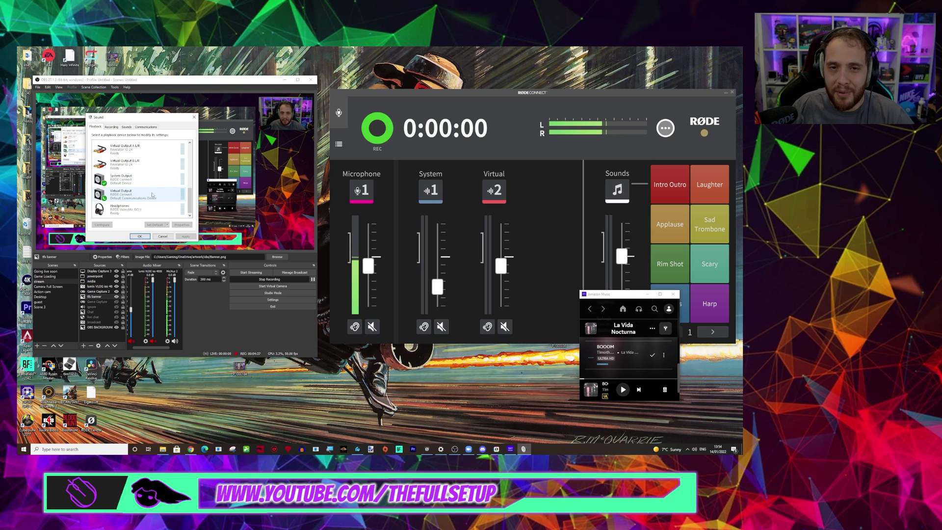
pyautogui.click(694, 449)
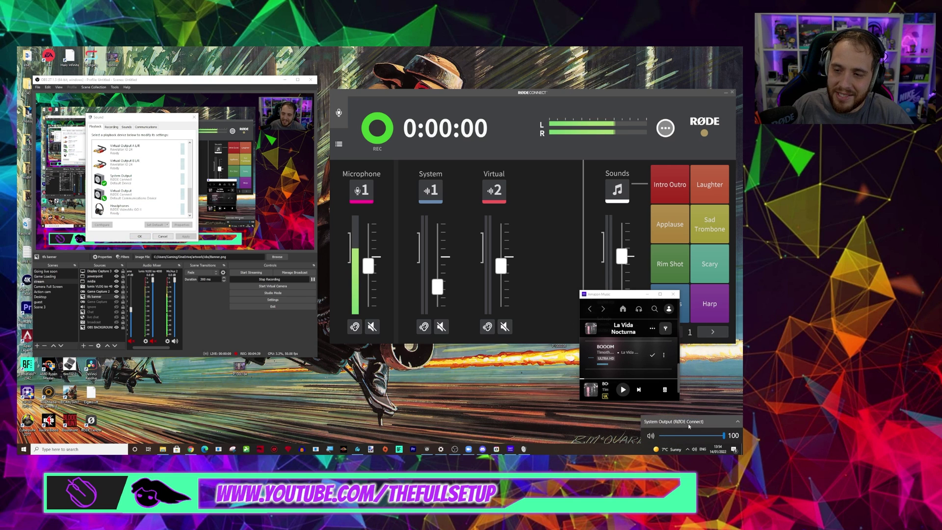
pyautogui.click(688, 423)
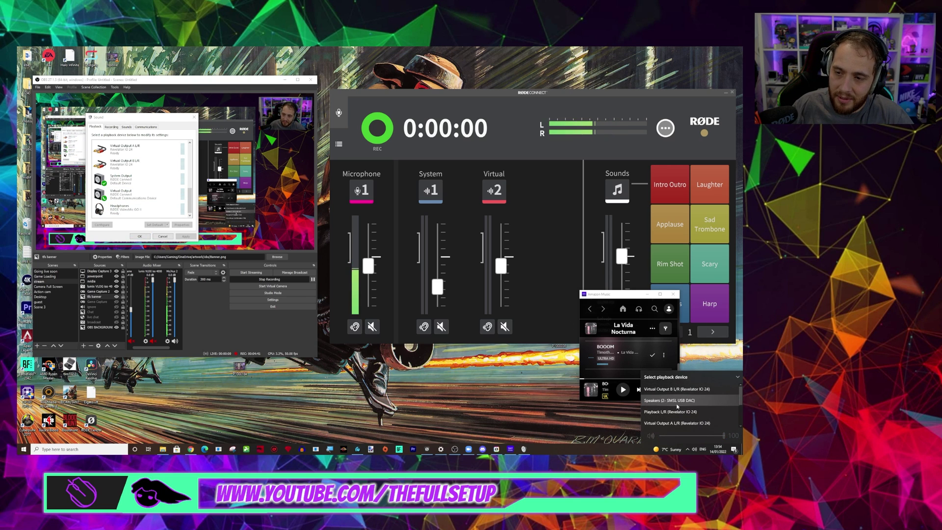
pyautogui.scroll(-3, 678, 406)
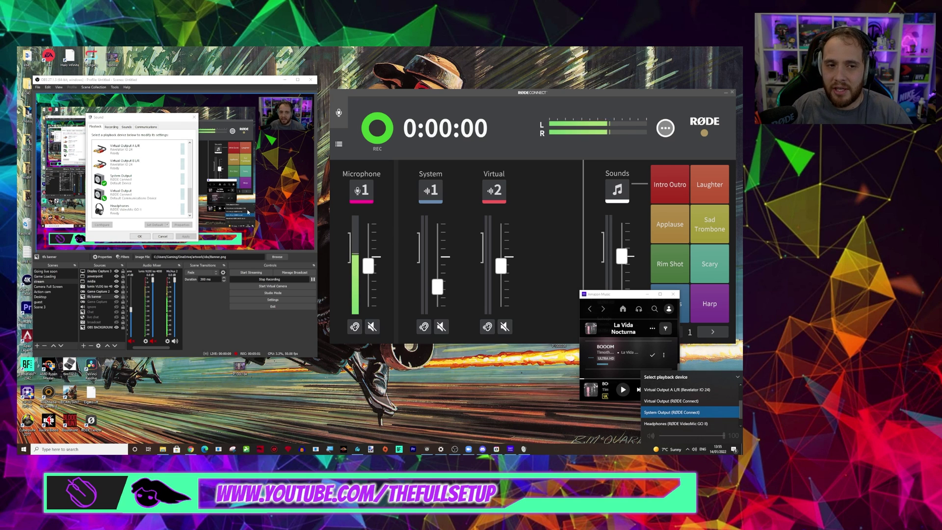
# Review the RØDE System and Virtual recording inputs, then switch to RØDE Central's VideoMic GO II page
pyautogui.click(111, 126)
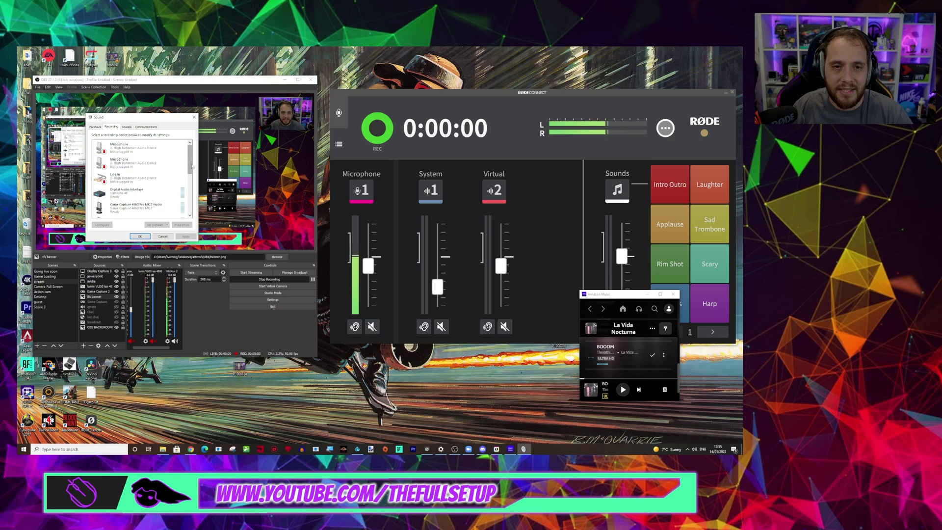
pyautogui.scroll(-5, 147, 169)
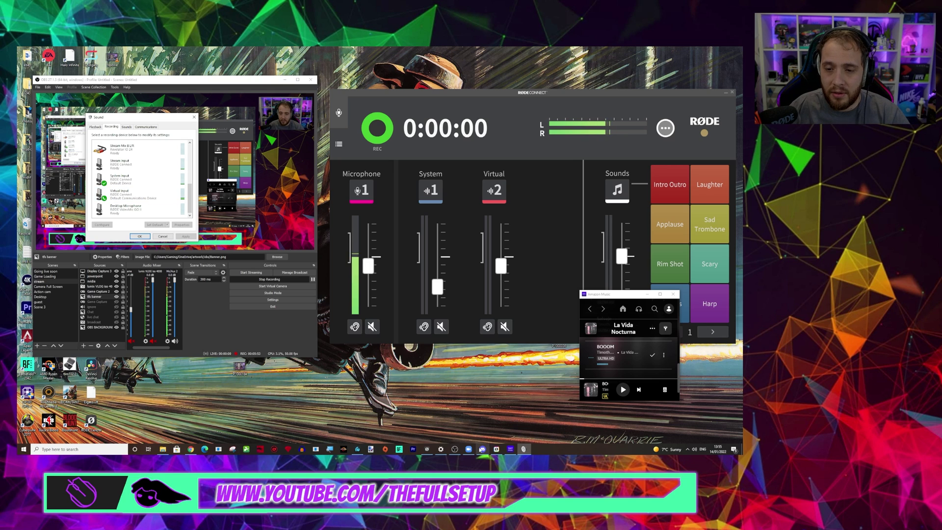
pyautogui.click(427, 450)
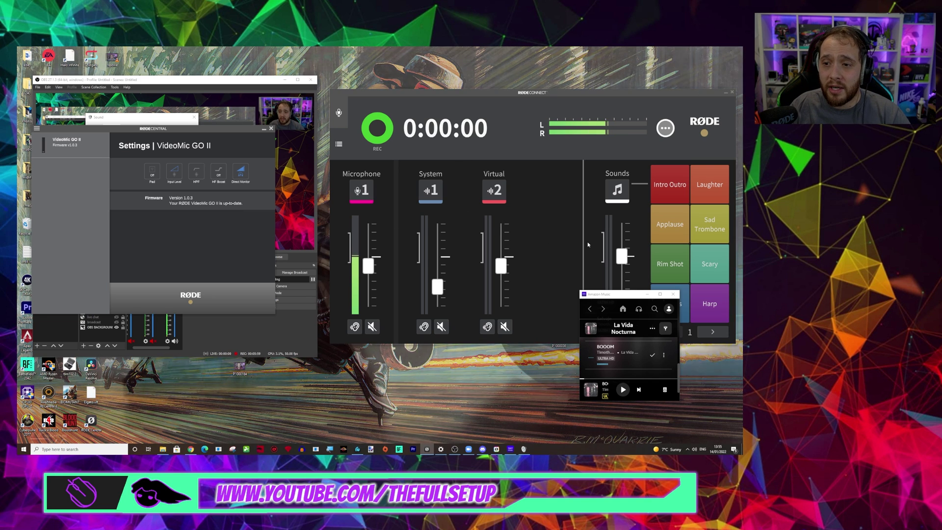
# Confirm the VideoMic GO II firmware 1.0.3 is up to date, then minimise RØDE Central
pyautogui.click(431, 172)
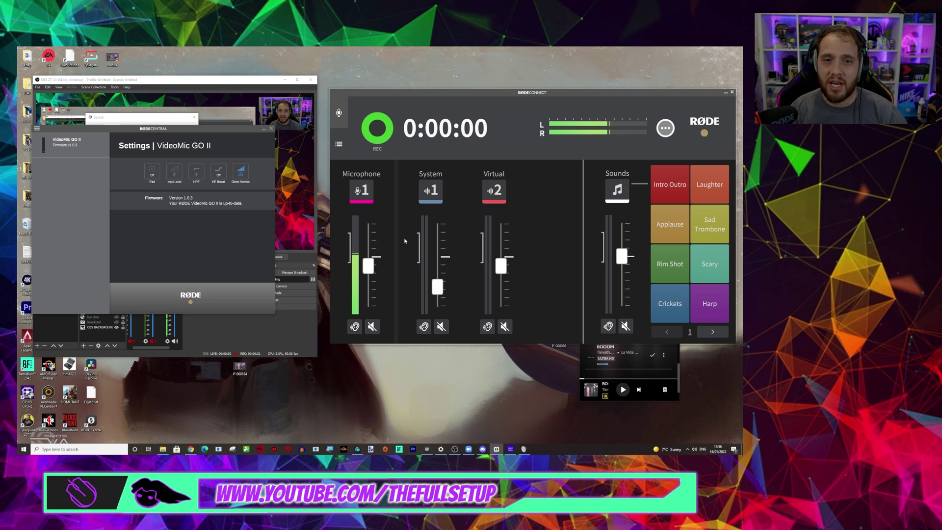
pyautogui.click(264, 129)
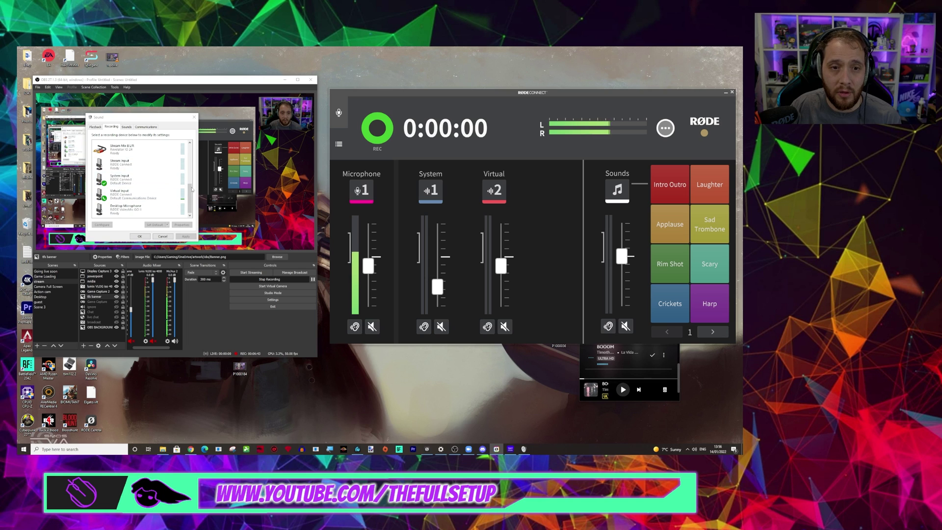
# Test-play music, close the Sound dialog, and open the gear menu for OBS's Mic/Aux 2 source
pyautogui.click(622, 390)
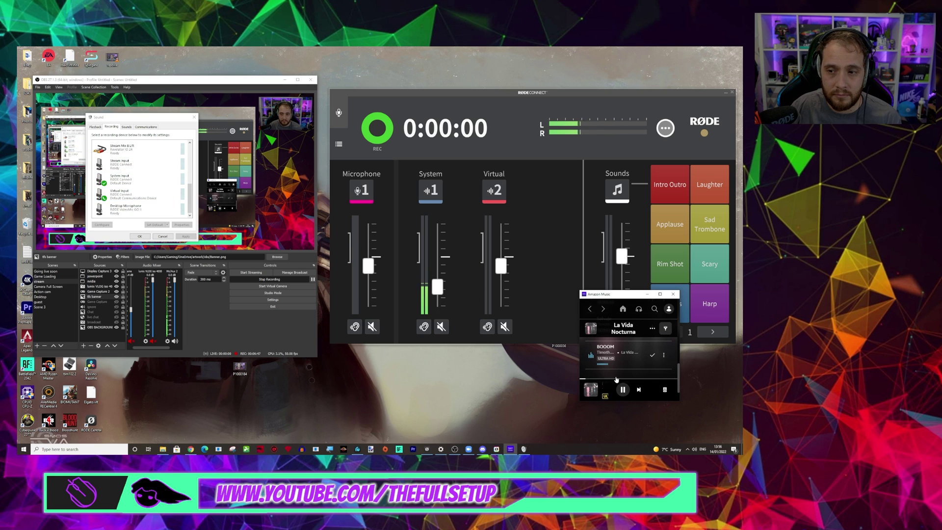
pyautogui.click(623, 390)
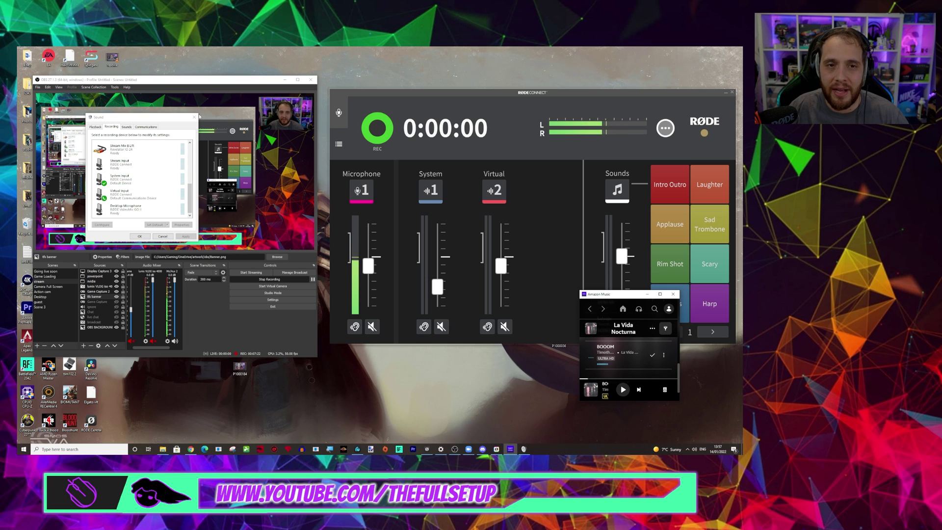
pyautogui.click(142, 236)
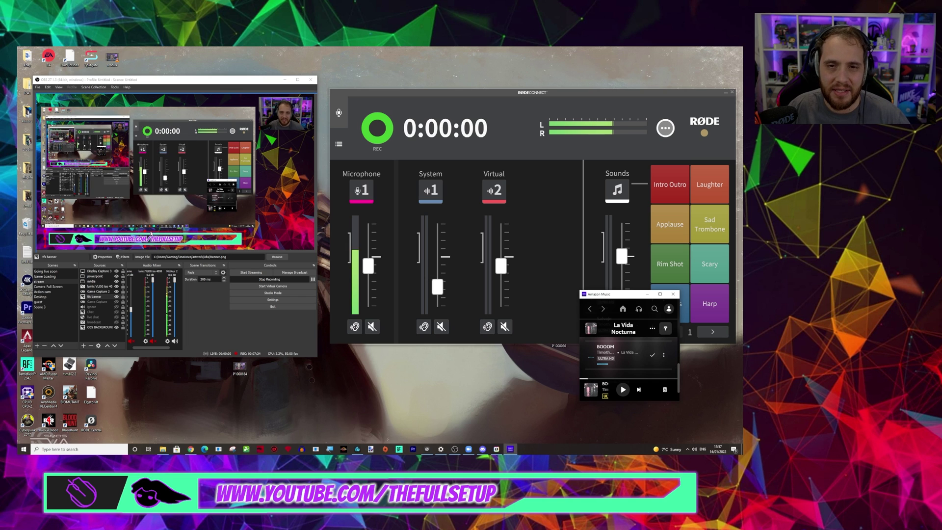
pyautogui.click(429, 195)
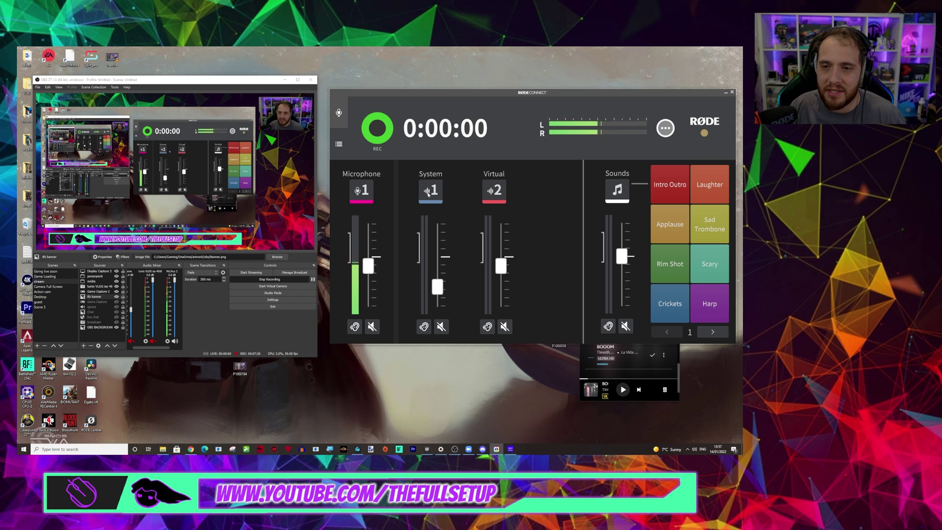
pyautogui.click(168, 342)
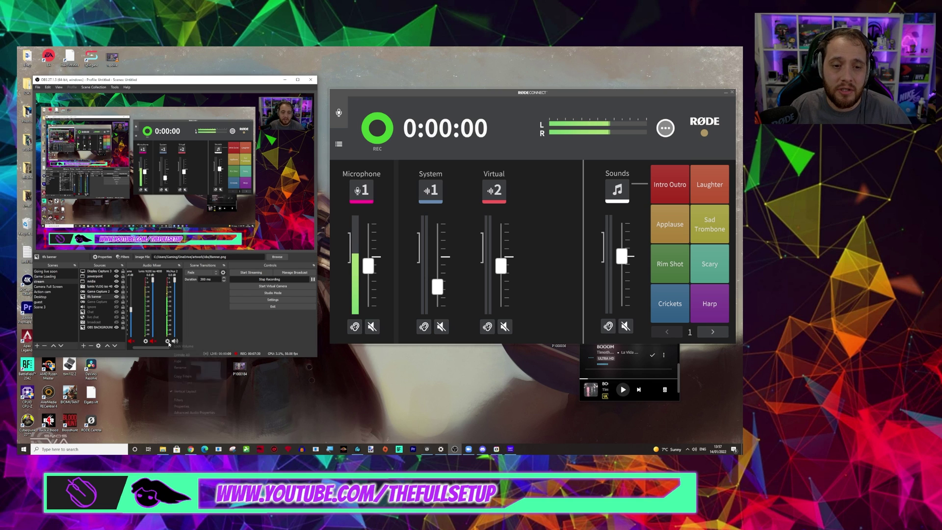
# Set the Mic/Aux 2 source's device to Stream Input (RØDE Connect) and confirm with OK
pyautogui.click(183, 407)
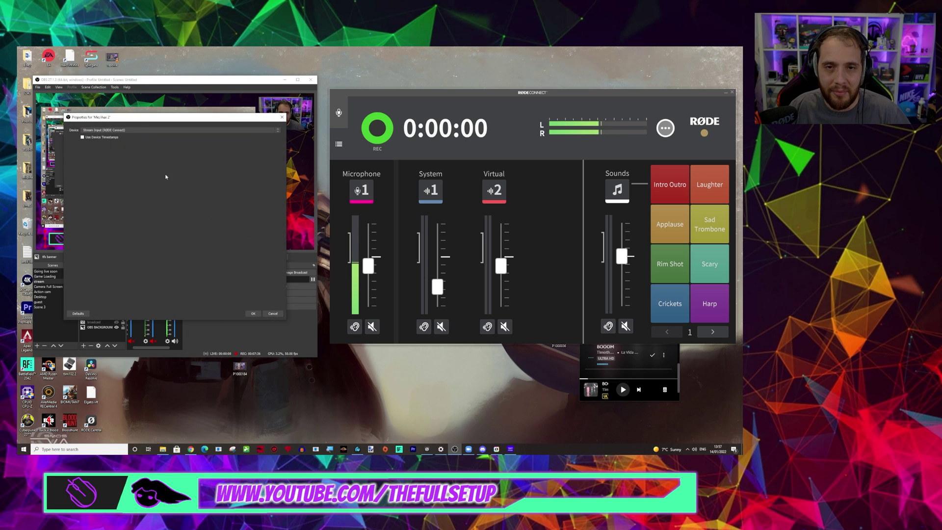
pyautogui.moveTo(142, 122); pyautogui.dragTo(175, 151)
pyautogui.click(162, 160)
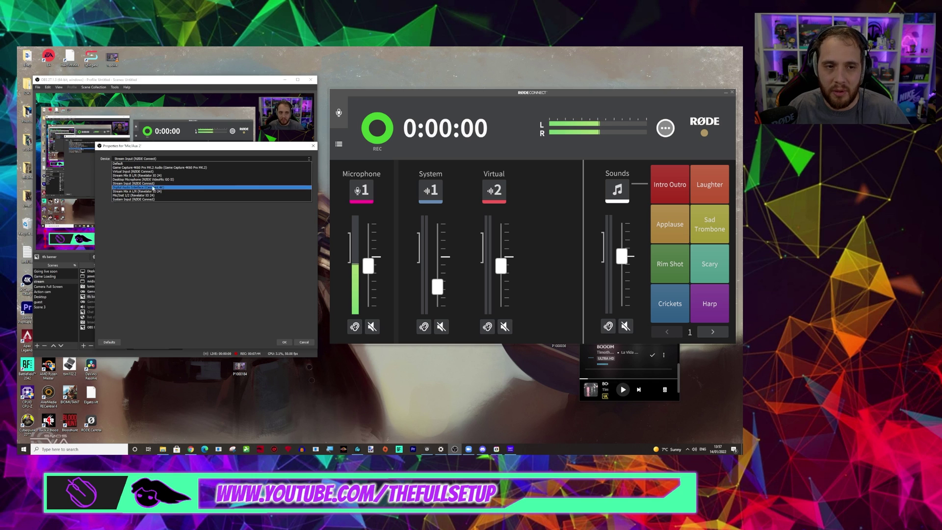
pyautogui.click(141, 185)
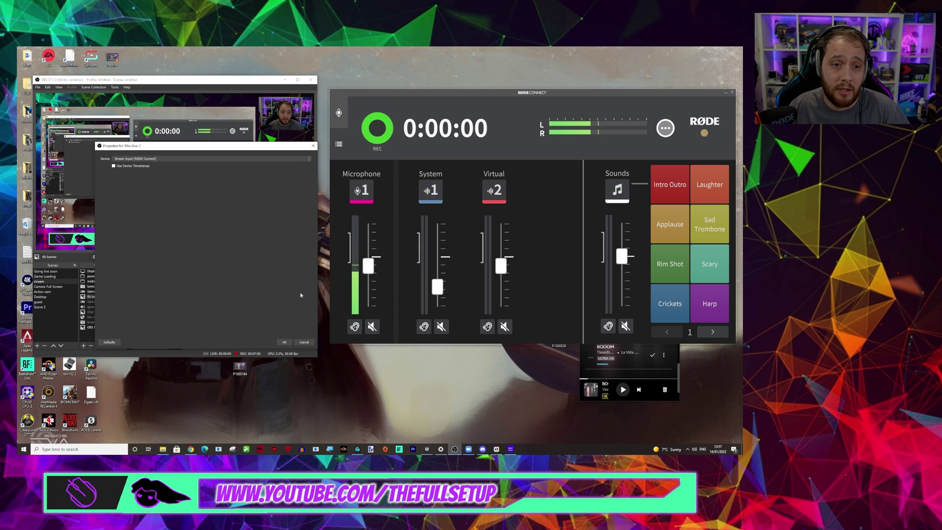
pyautogui.click(289, 345)
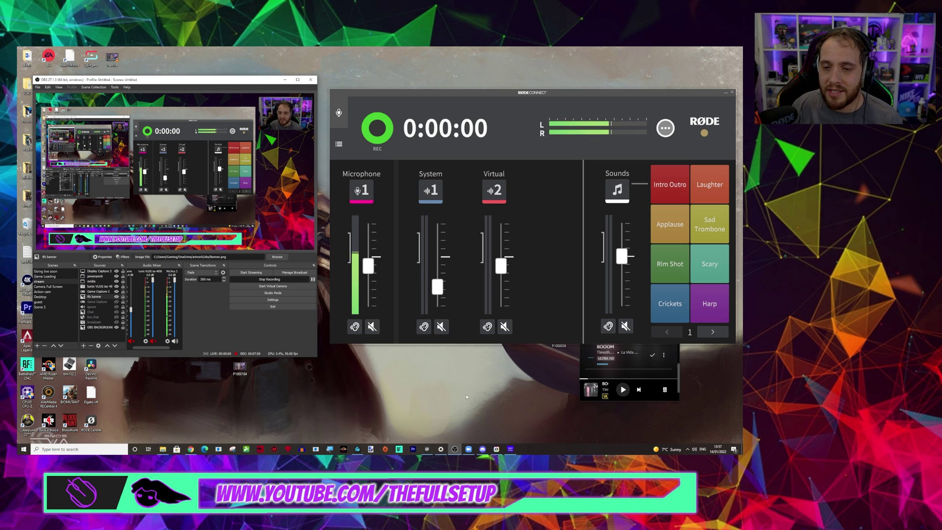
# Show Zoom's Audio settings with Virtual Output and Virtual Input (RØDE Connect), placed beside the RØDE mixer
pyautogui.click(468, 450)
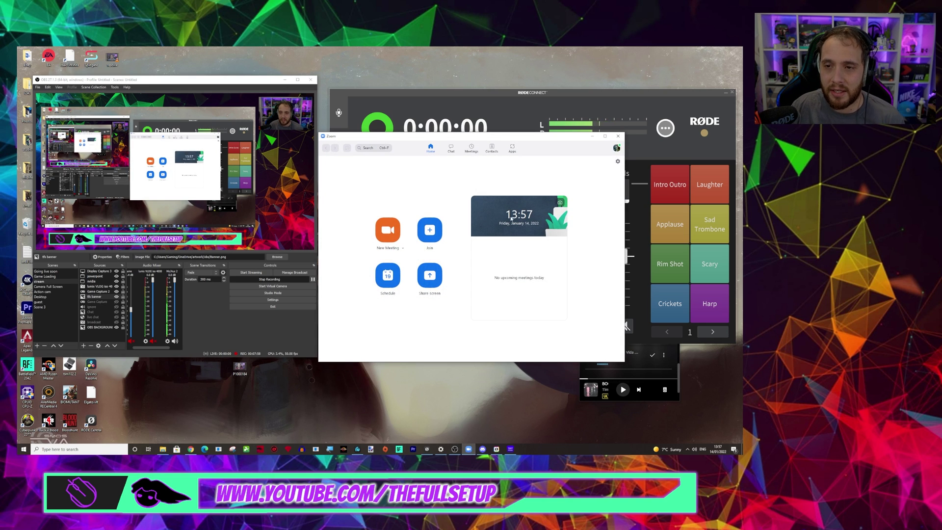
pyautogui.click(618, 161)
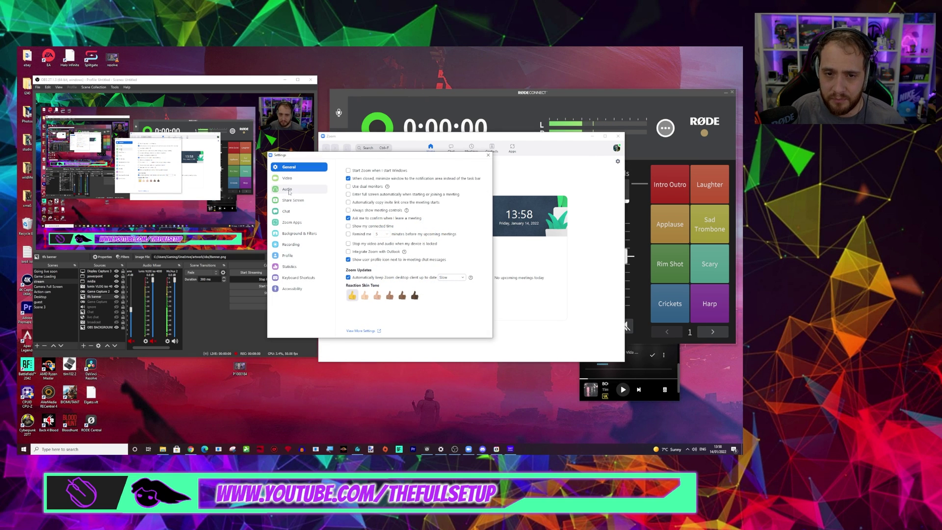
pyautogui.click(289, 190)
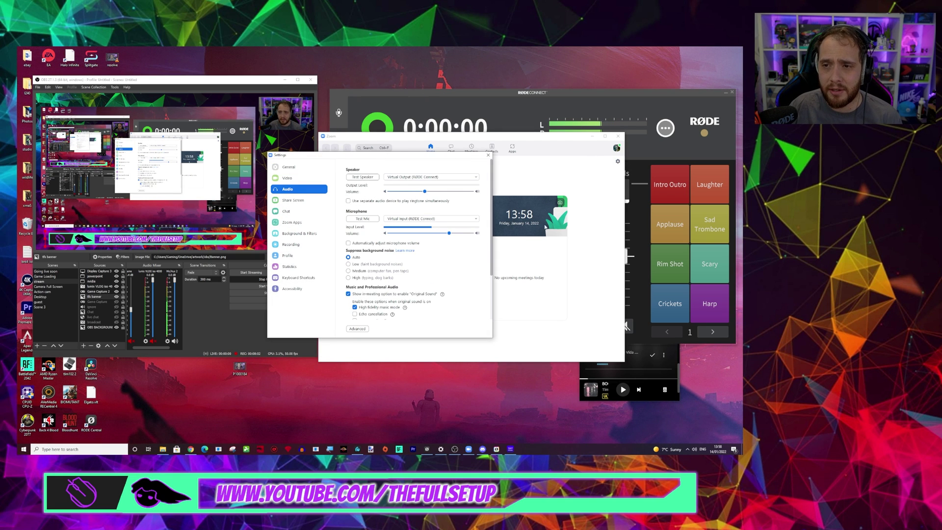
pyautogui.click(593, 135)
pyautogui.moveTo(390, 157); pyautogui.dragTo(191, 103)
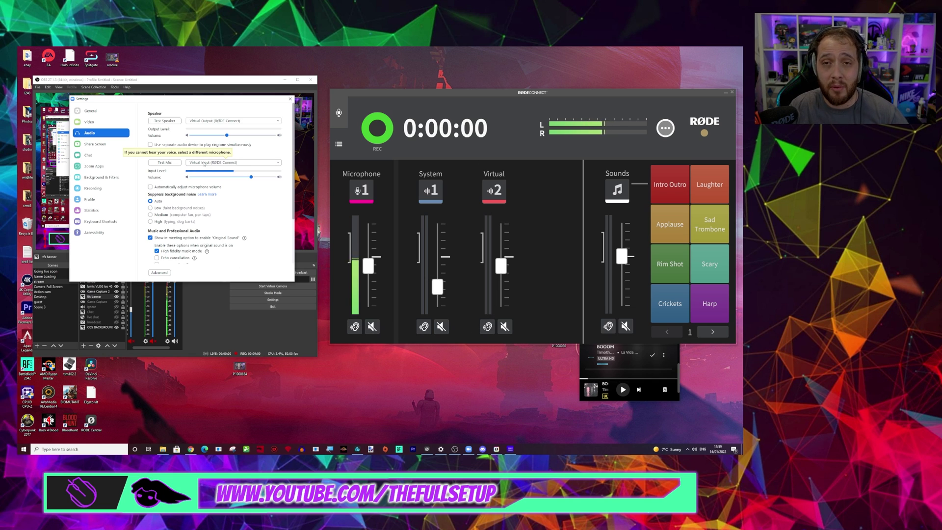
# Test the Zoom microphone, raise its volume near maximum while music plays, then close Settings
pyautogui.click(167, 163)
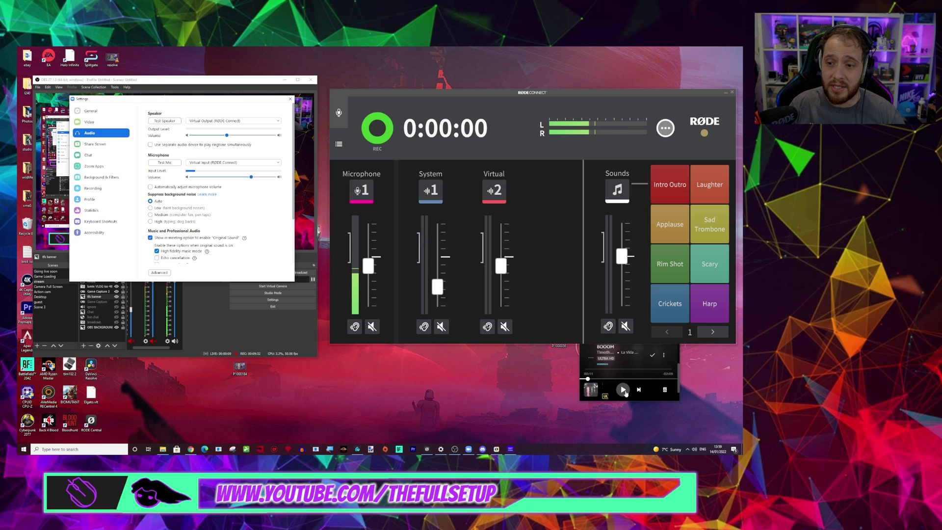
pyautogui.moveTo(253, 178); pyautogui.dragTo(273, 176)
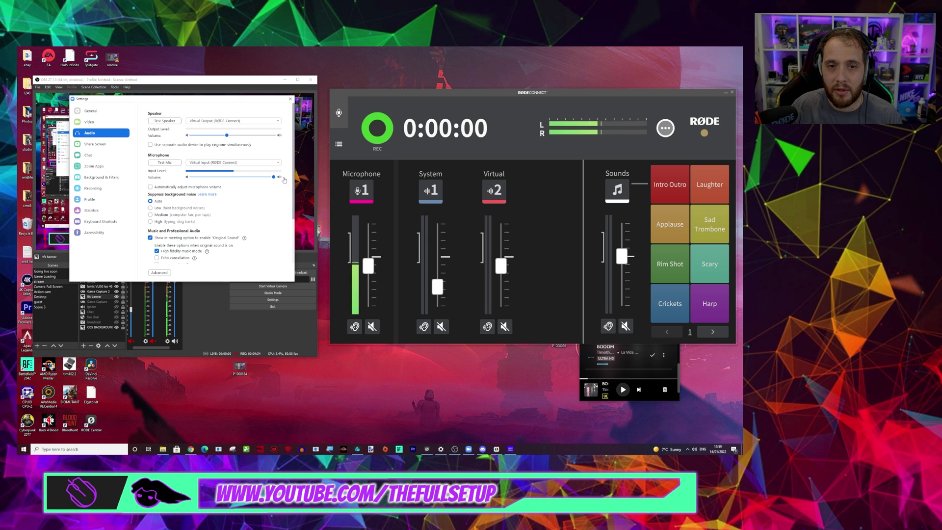
pyautogui.click(623, 390)
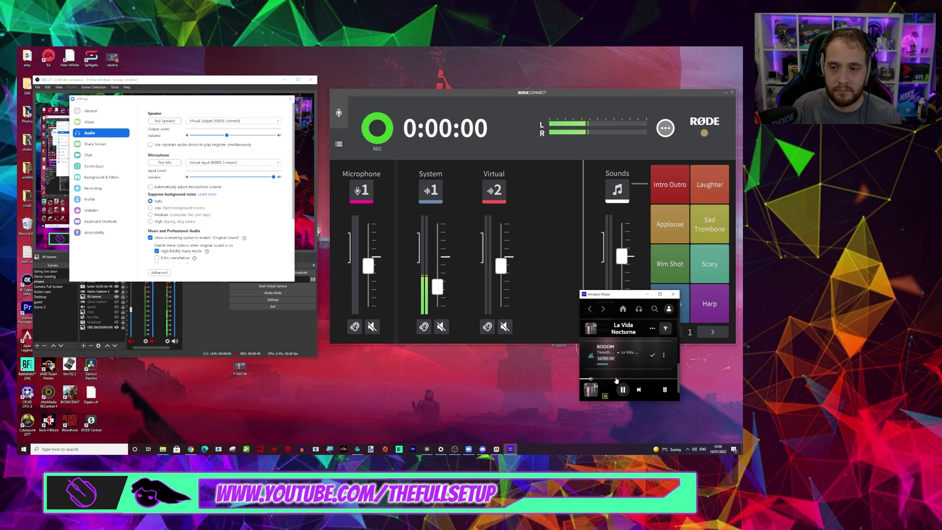
pyautogui.press('XF86AudioPlay')
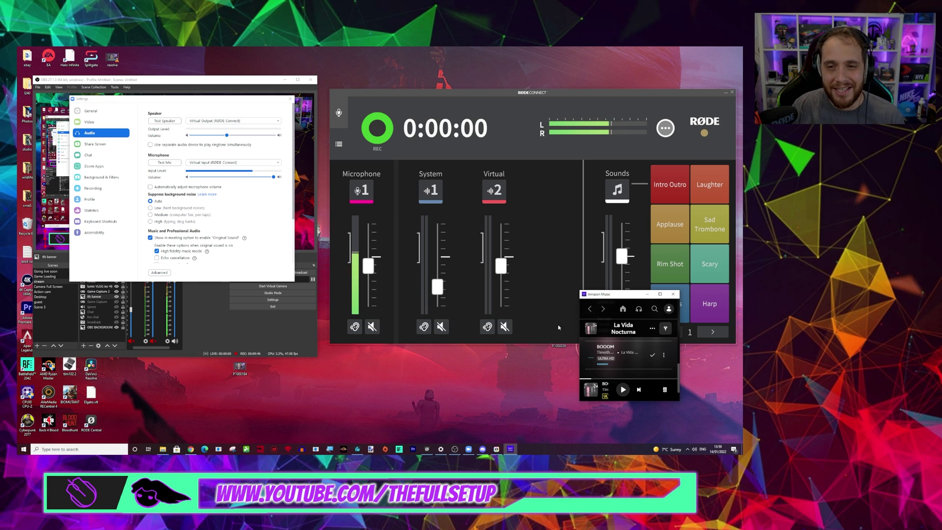
pyautogui.click(289, 98)
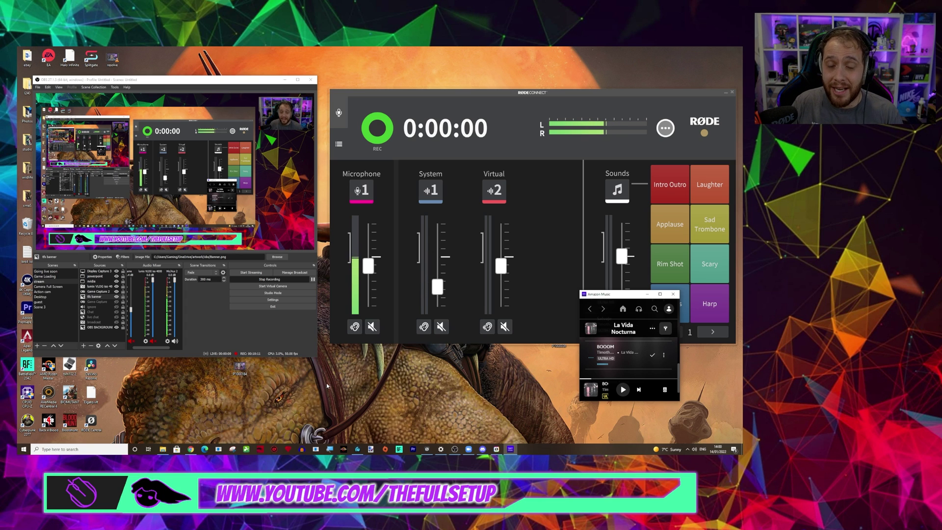
# Bring up Discord's Voice & Video settings and the Windows Sound settings
pyautogui.click(484, 450)
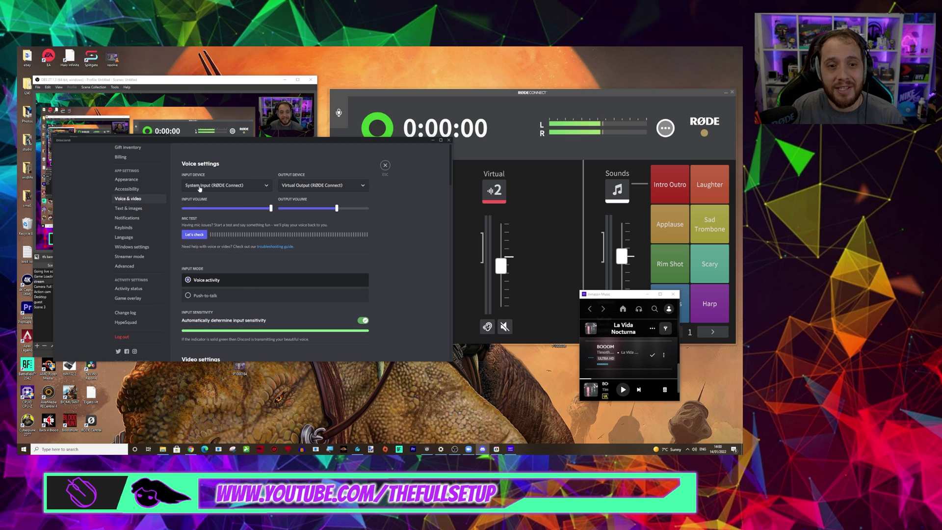
pyautogui.click(440, 449)
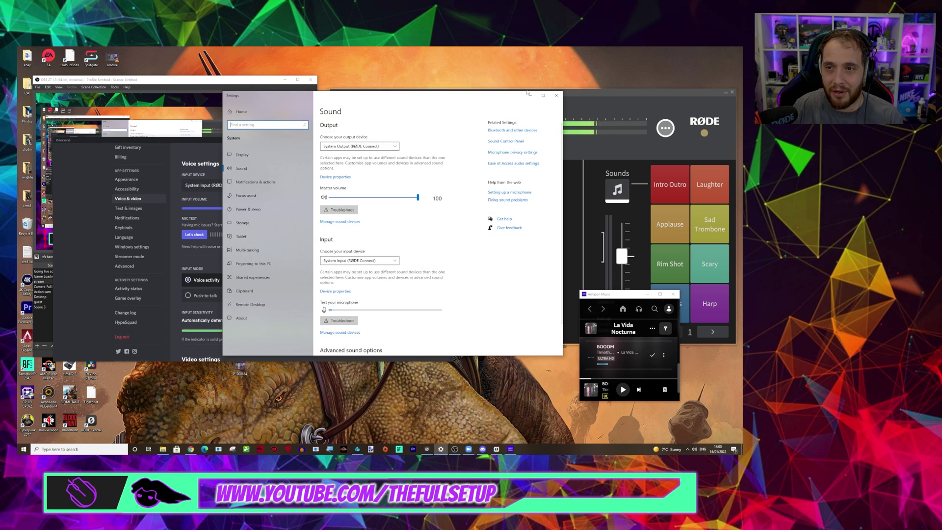
pyautogui.click(531, 95)
# Check the Recording devices list for the RØDE inputs, then close it and reposition Discord's settings
pyautogui.rightClick(694, 449)
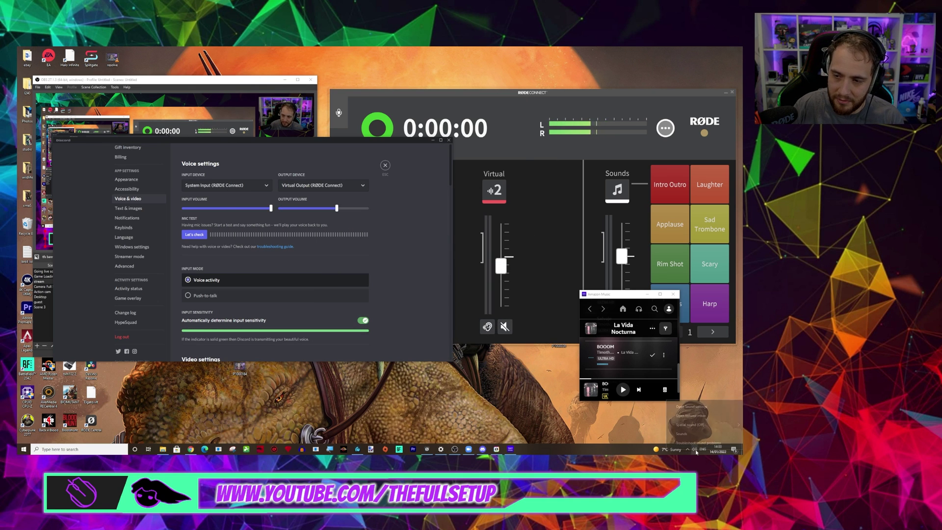
pyautogui.click(702, 426)
pyautogui.scroll(-3, 585, 211)
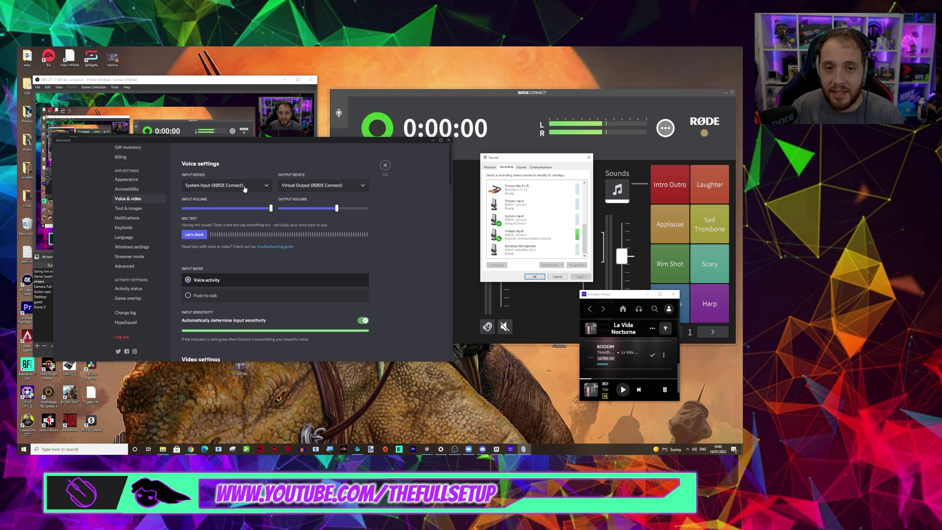
pyautogui.click(588, 158)
pyautogui.moveTo(294, 140); pyautogui.dragTo(191, 127)
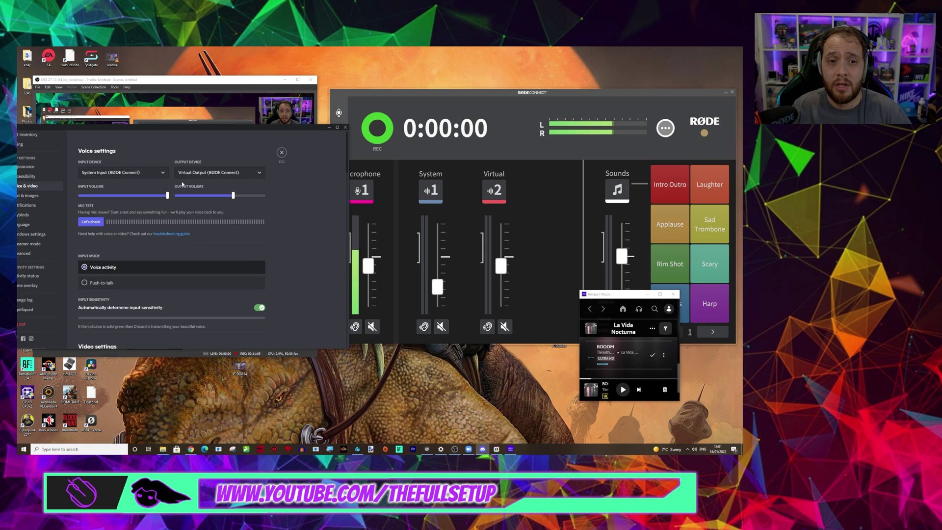
pyautogui.click(329, 128)
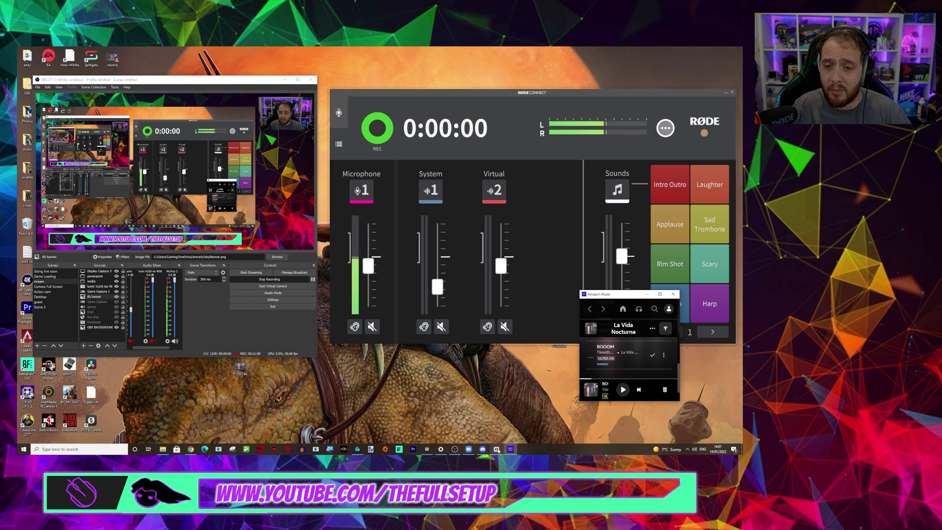
pyautogui.click(427, 449)
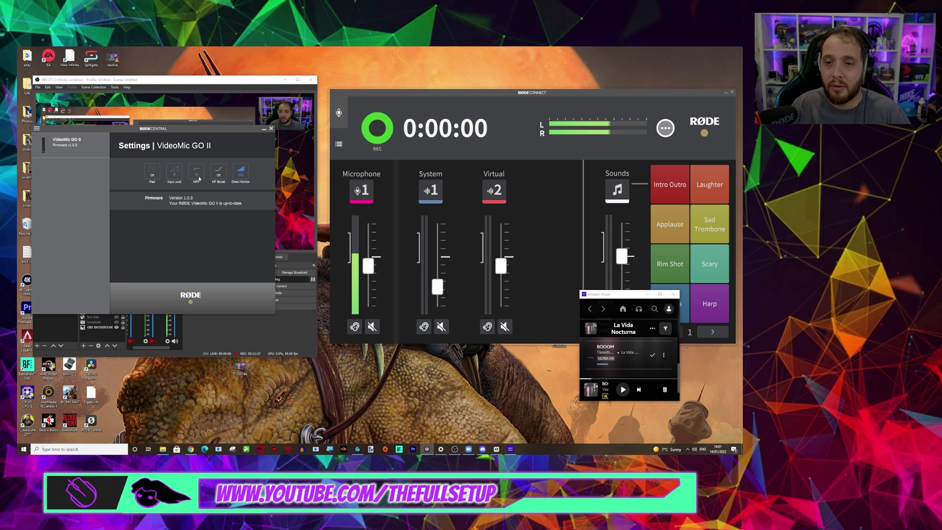
pyautogui.click(263, 130)
pyautogui.click(360, 189)
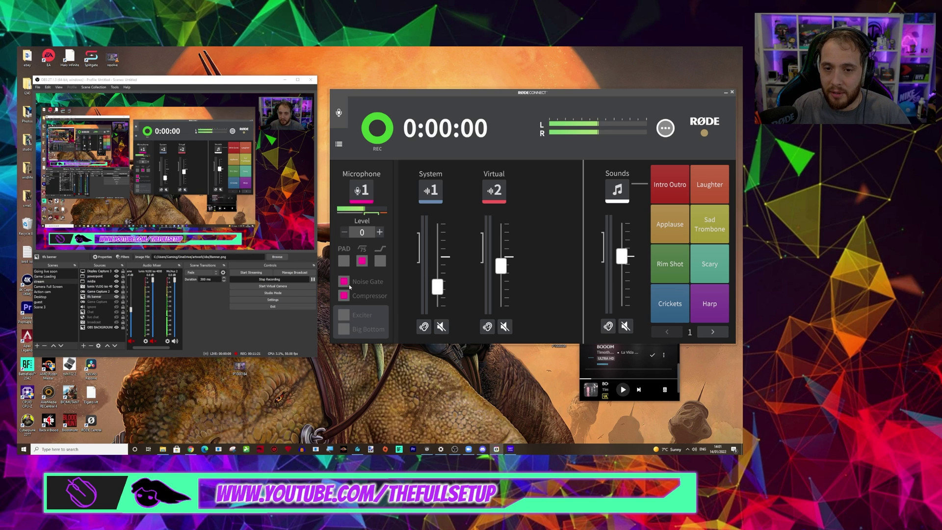
pyautogui.click(360, 190)
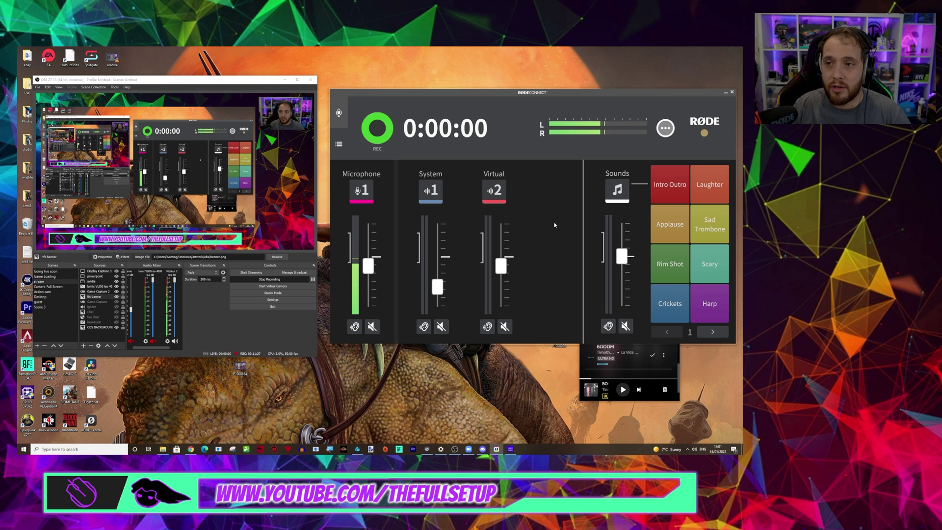
pyautogui.click(167, 341)
pyautogui.click(186, 406)
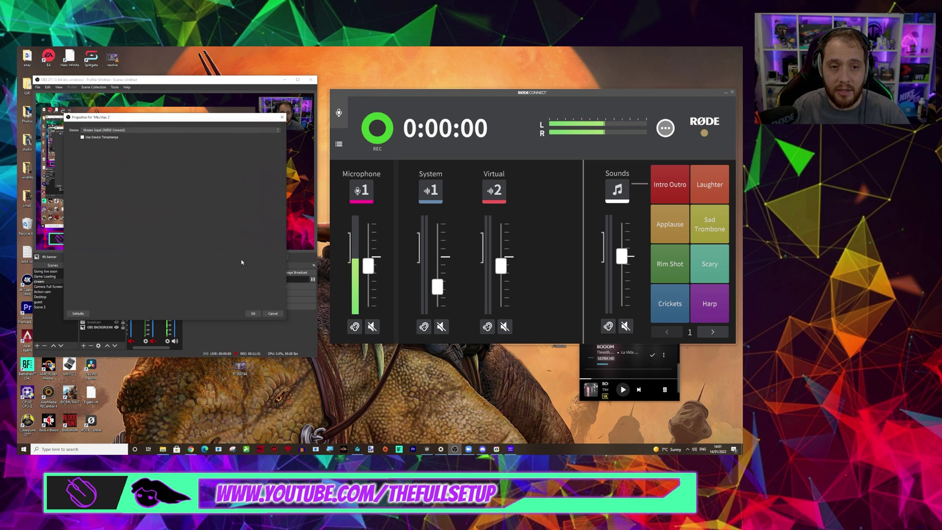
pyautogui.click(253, 313)
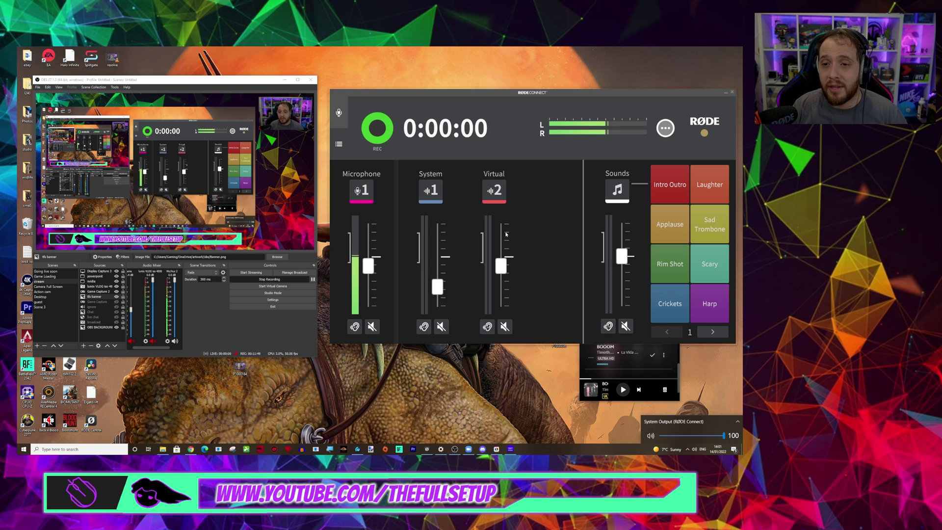
# Lower the Zoom microphone volume slider and move the settings window lower on screen
pyautogui.click(468, 449)
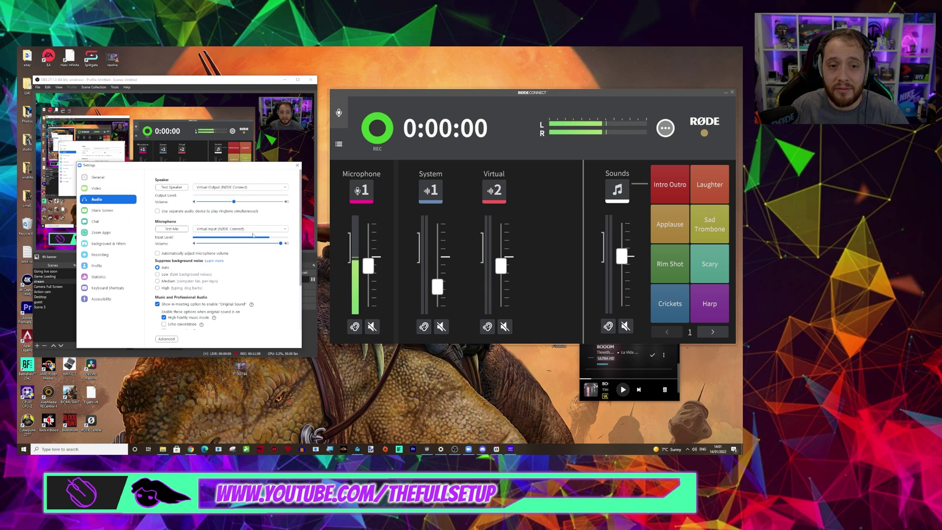
pyautogui.moveTo(280, 243); pyautogui.dragTo(260, 244)
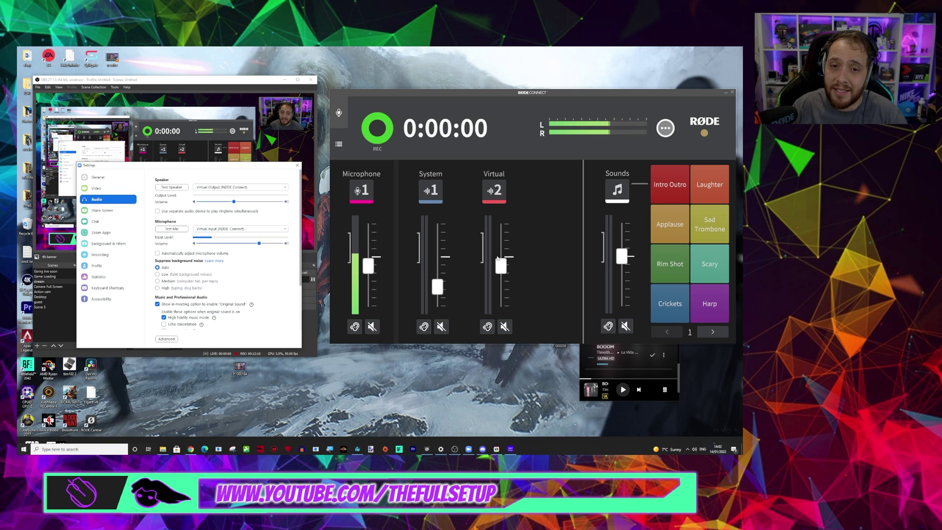
pyautogui.moveTo(282, 173); pyautogui.dragTo(317, 310)
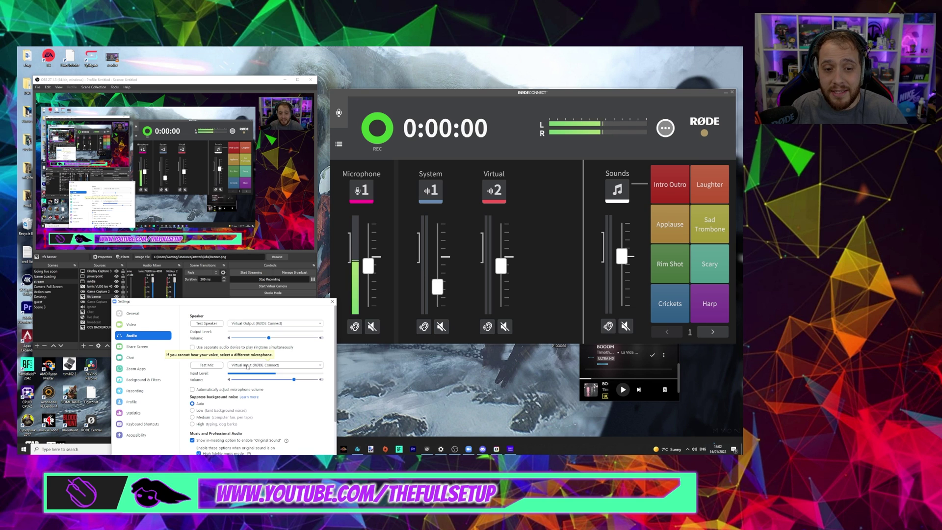
# Confirm Virtual Input (RØDE Connect) as Zoom's microphone, then minimise Zoom and bring Discord's voice settings back
pyautogui.click(248, 367)
pyautogui.scroll(-2, 253, 400)
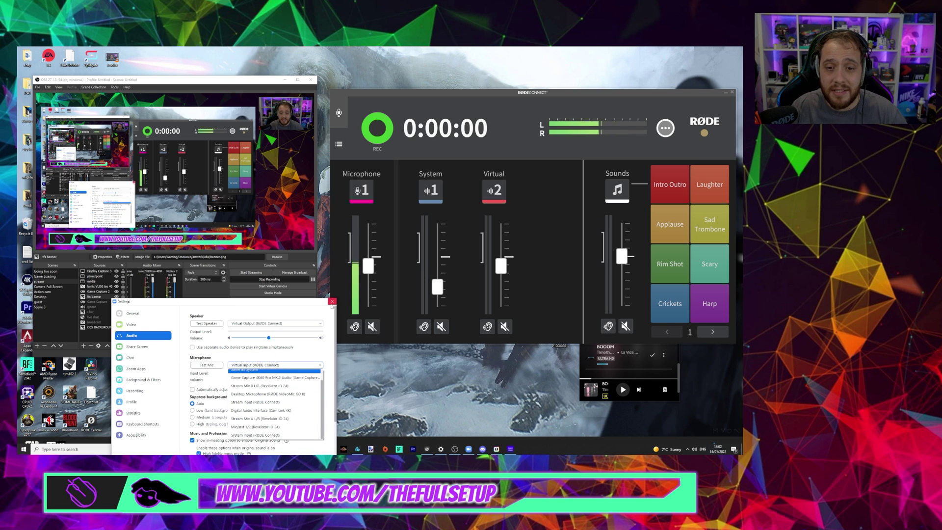
pyautogui.click(472, 450)
pyautogui.click(483, 450)
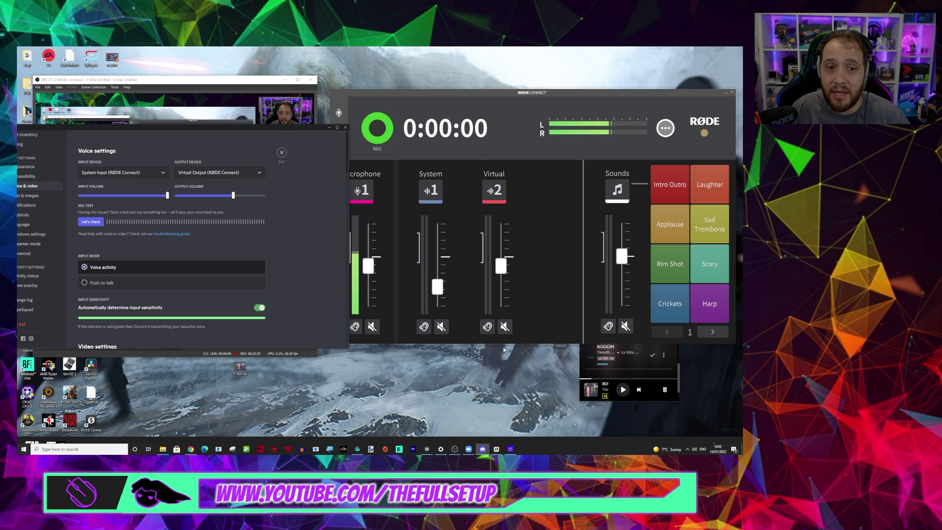
# Minimize Discord's Voice settings window to reveal OBS and the RØDE Connect mixer
pyautogui.click(329, 128)
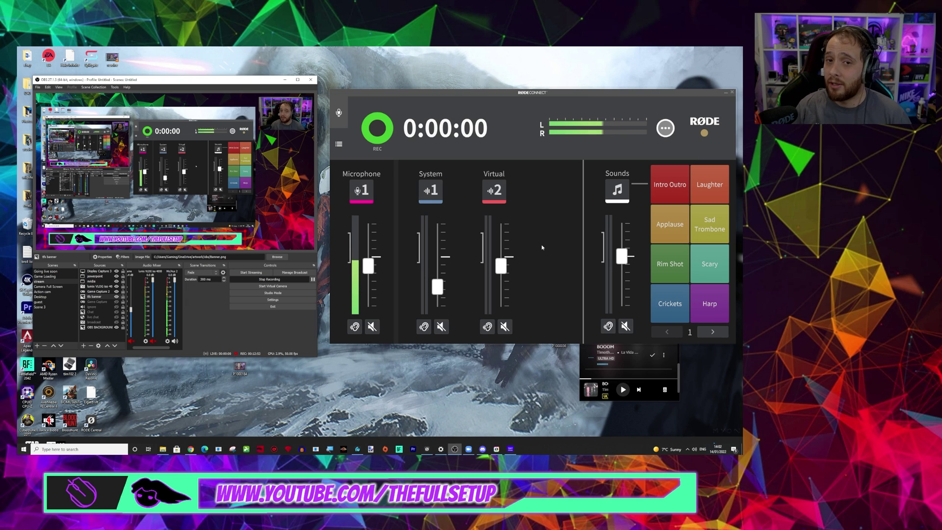
# Open RØDE Connect's More menu listing Setup Assistant, Preferences and About
pyautogui.moveTo(722, 215)
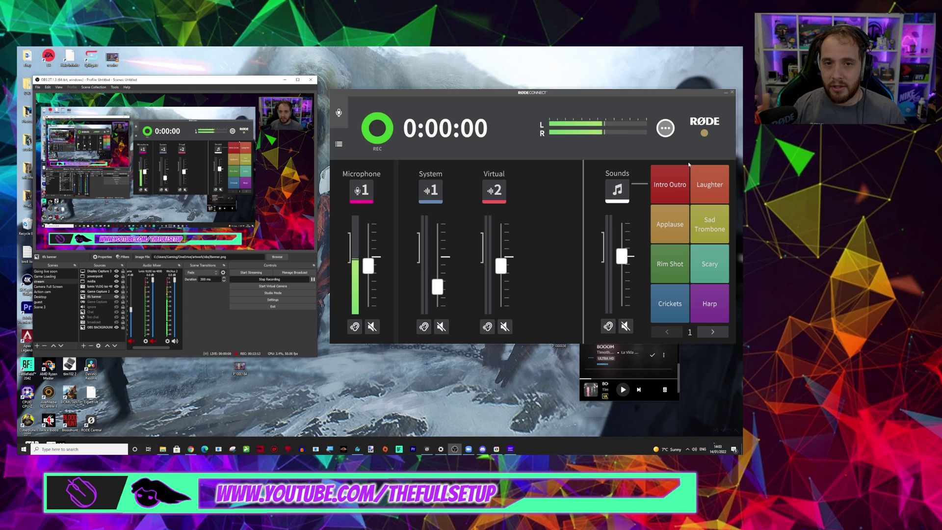
pyautogui.click(665, 126)
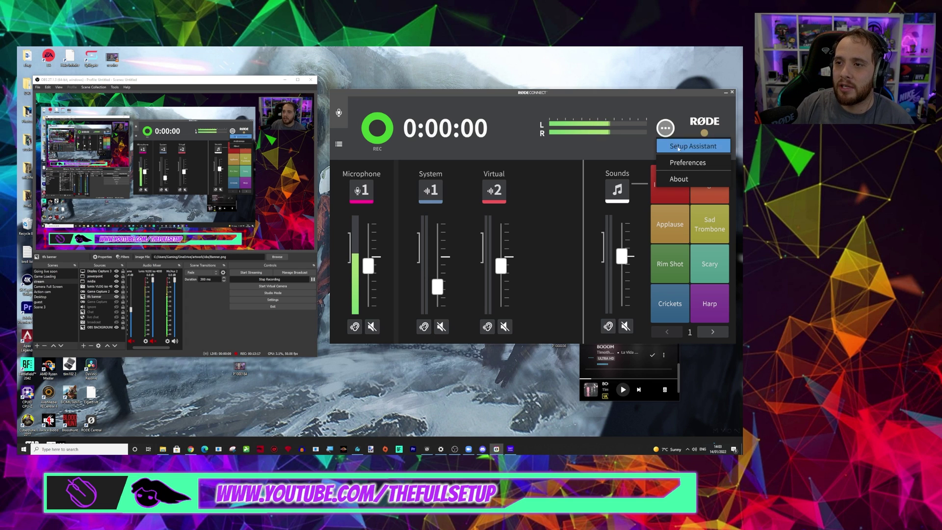
# In Preferences, set Monitor Out to Speakers (2- SMSL USB DAC), keeping Microphones Excluded and Low latency
pyautogui.click(677, 162)
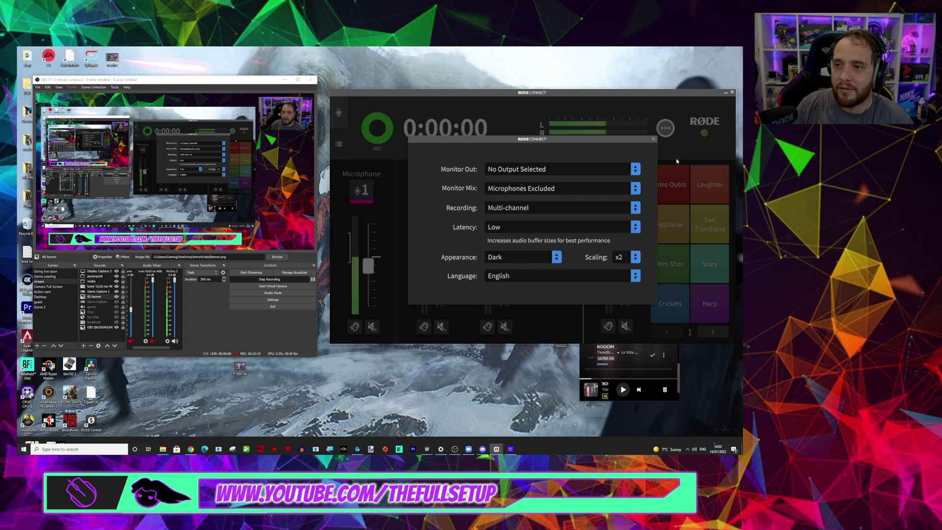
pyautogui.click(513, 170)
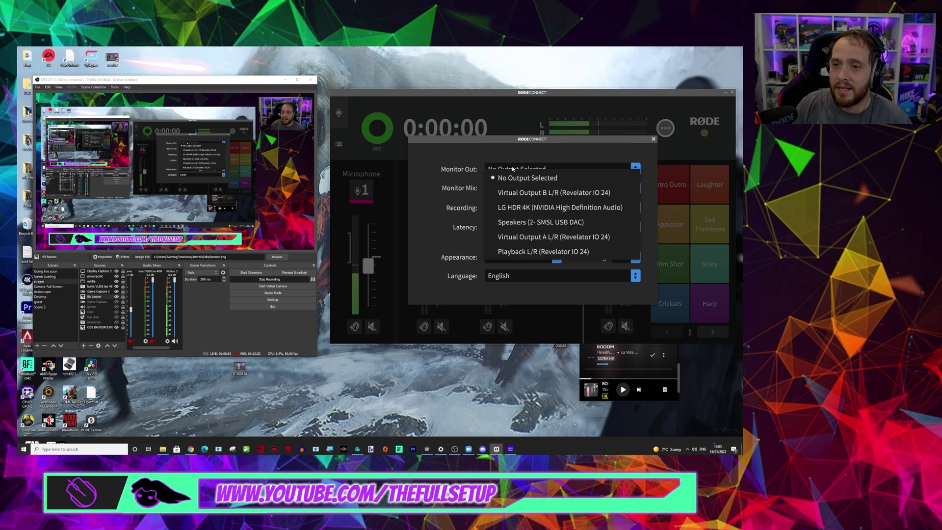
pyautogui.click(521, 222)
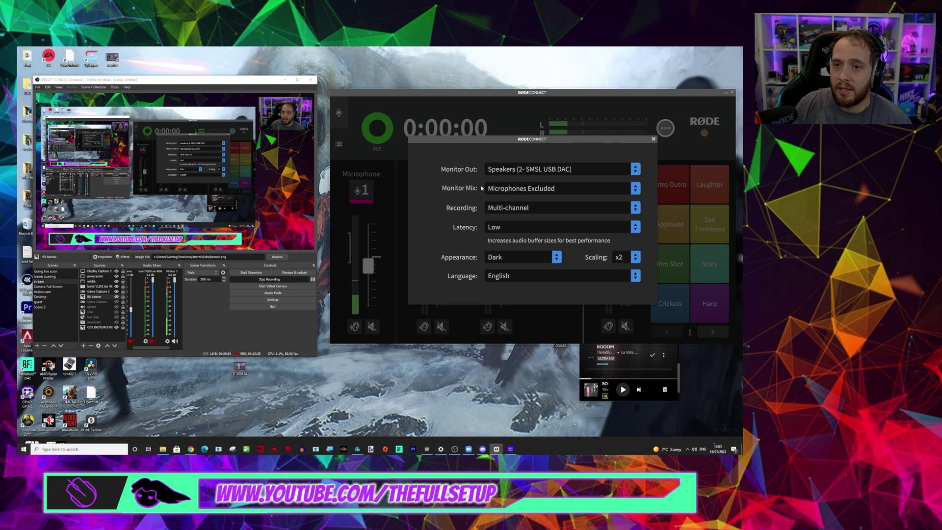
pyautogui.click(523, 189)
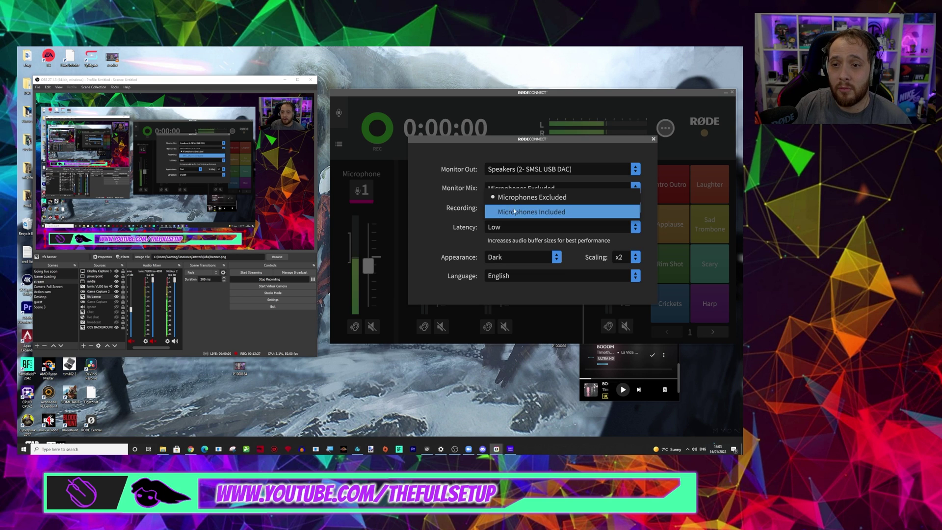
pyautogui.click(534, 197)
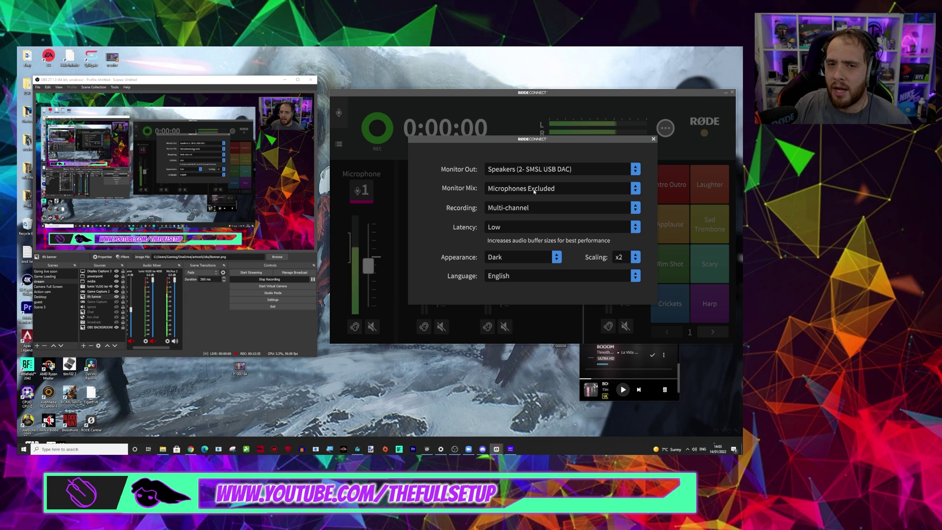
pyautogui.click(538, 229)
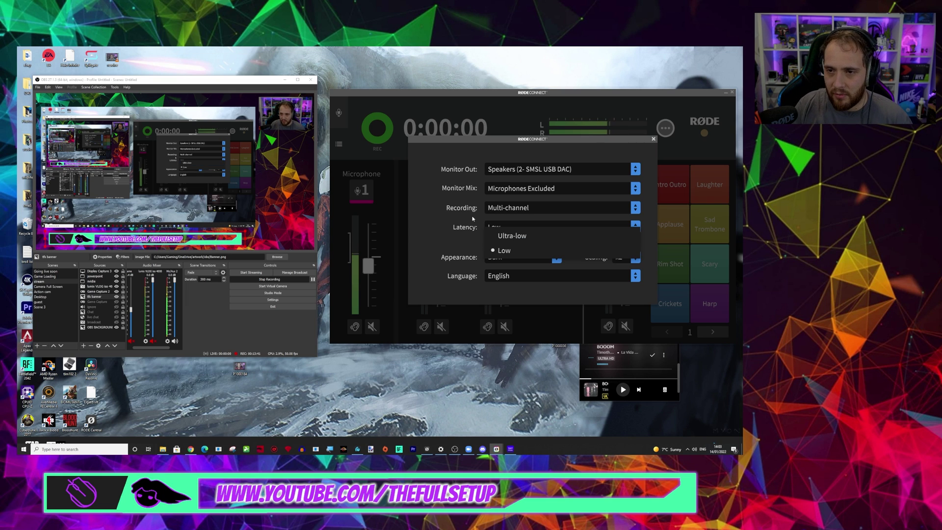
pyautogui.click(456, 223)
pyautogui.click(505, 188)
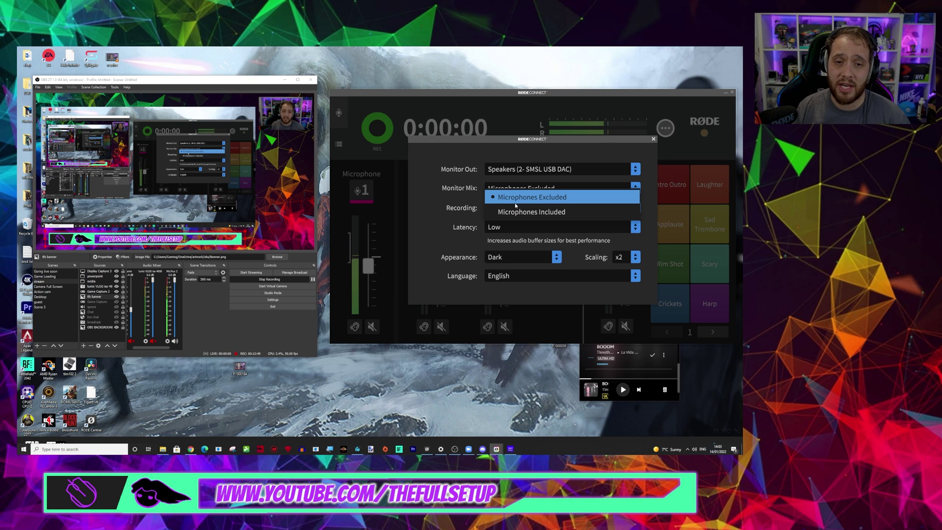
pyautogui.click(653, 139)
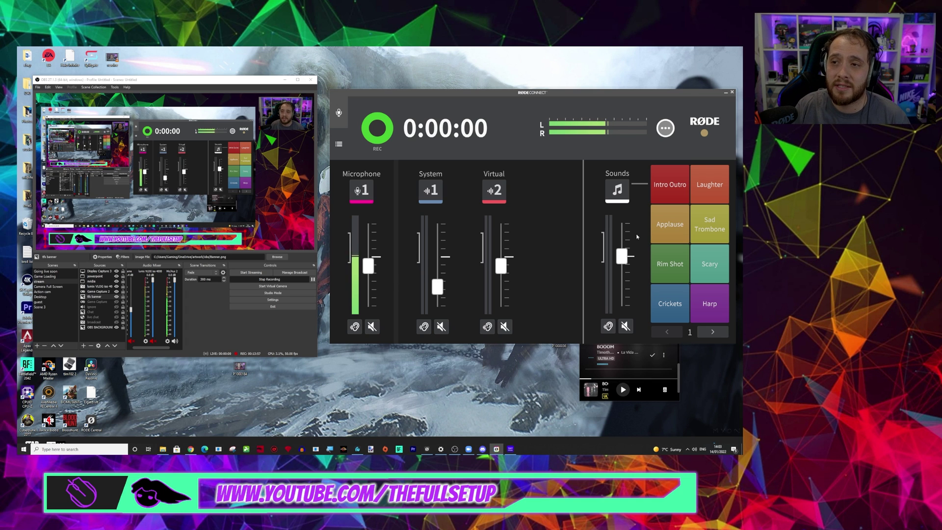
pyautogui.moveTo(658, 174)
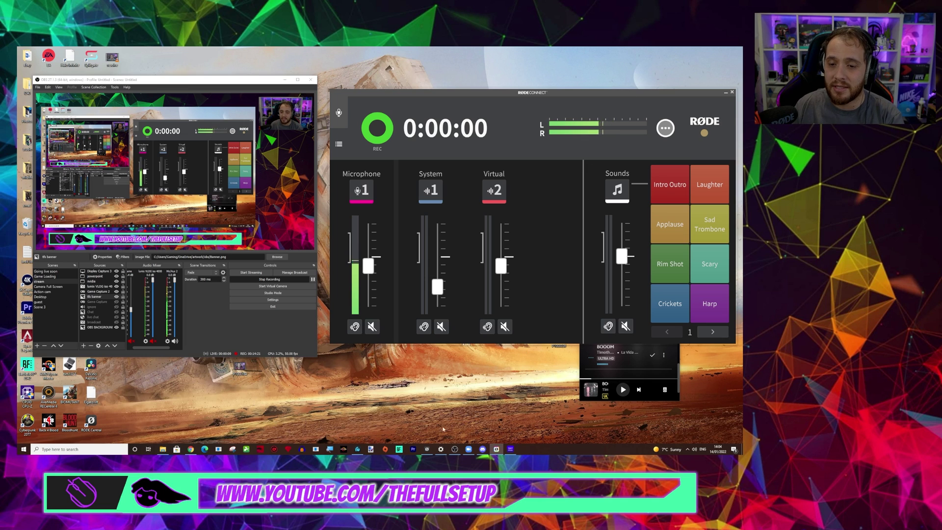
pyautogui.click(426, 449)
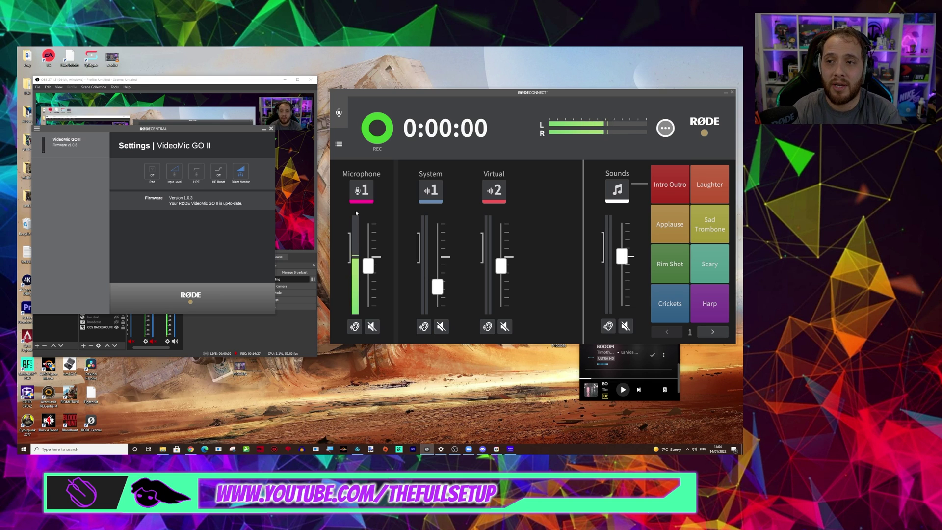
pyautogui.click(265, 131)
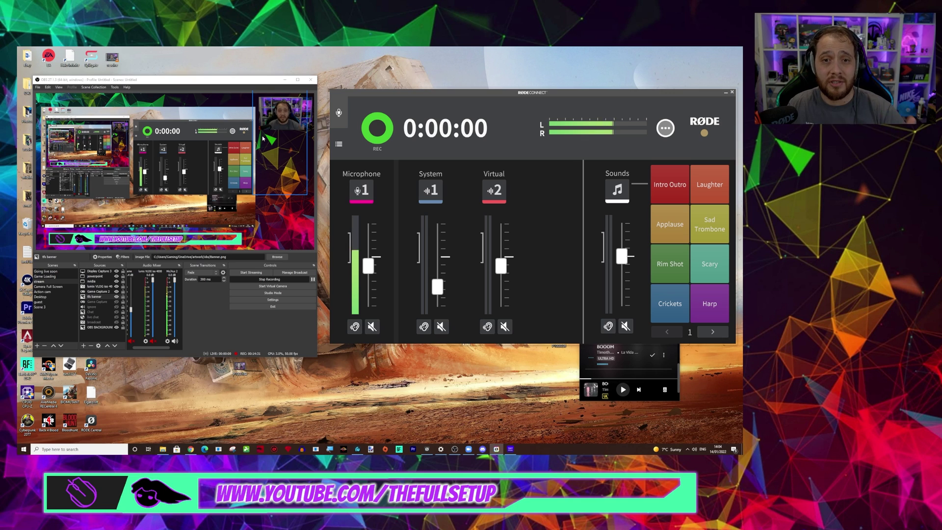